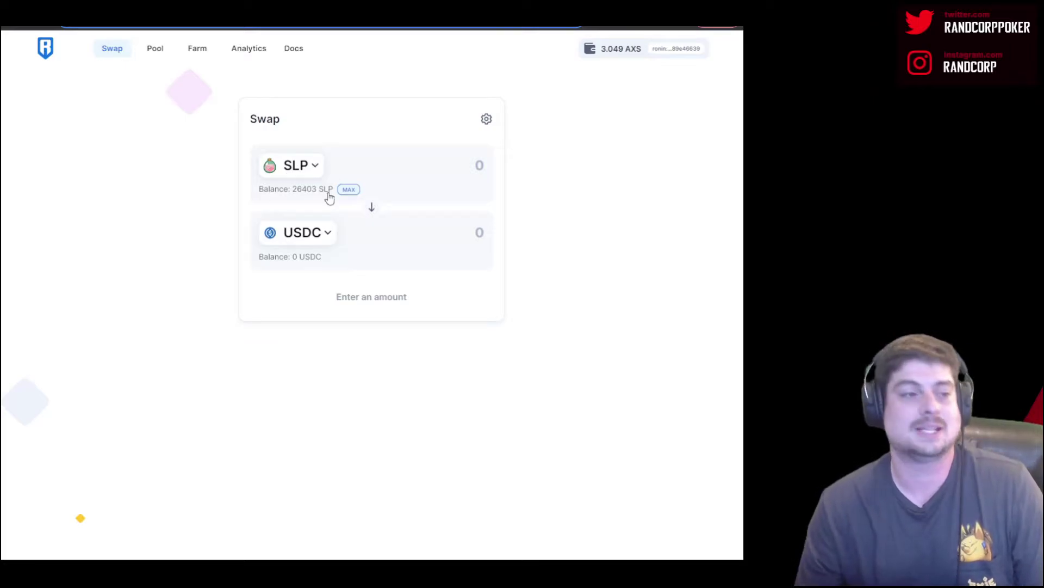
# Swap 0.2 WETH for AXS, confirm the transaction, and dismiss the resulting notices.
pyautogui.click(303, 170)
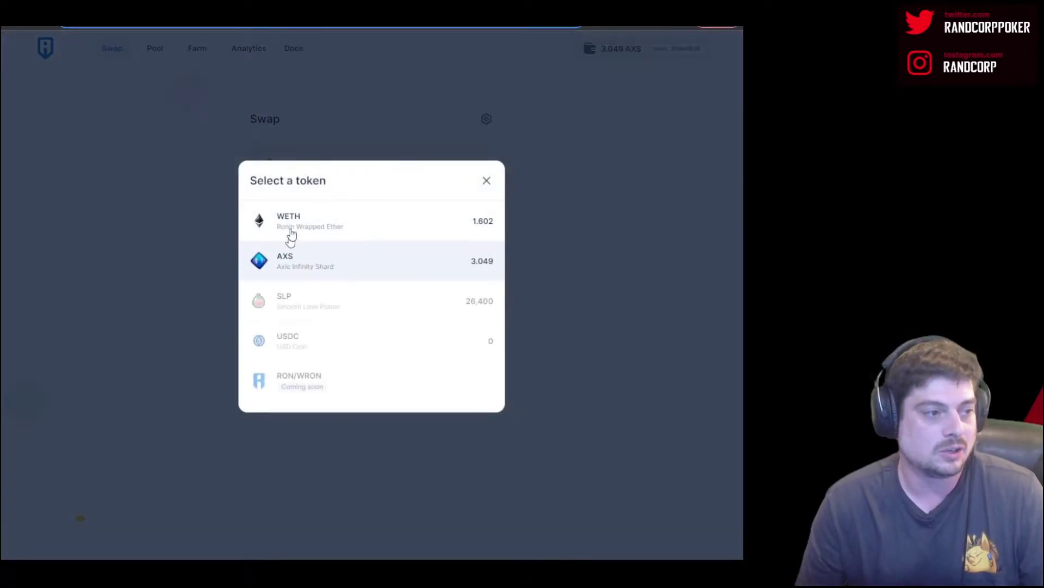
pyautogui.click(345, 229)
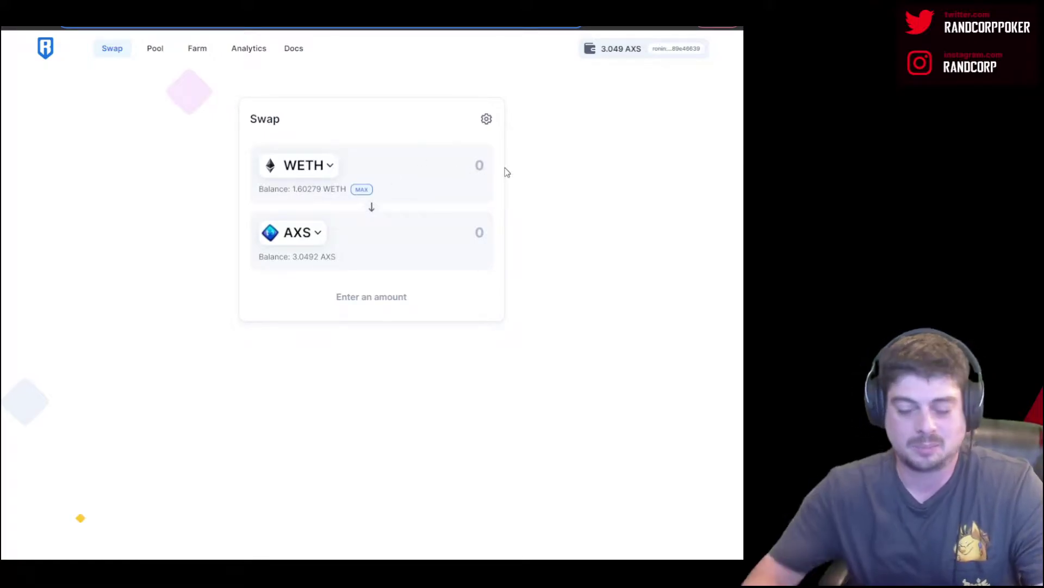
pyautogui.write('.2')
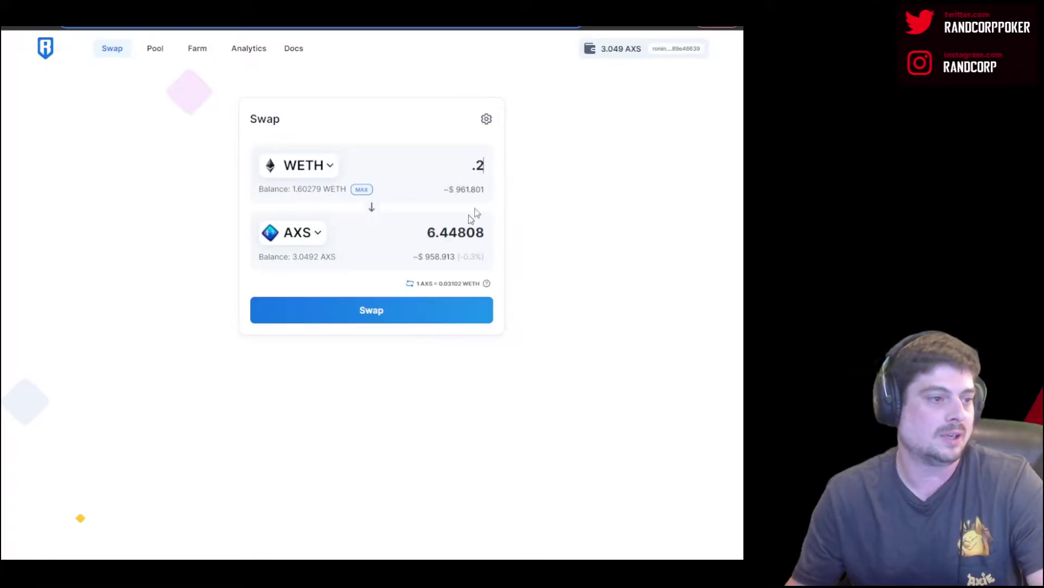
pyautogui.click(416, 315)
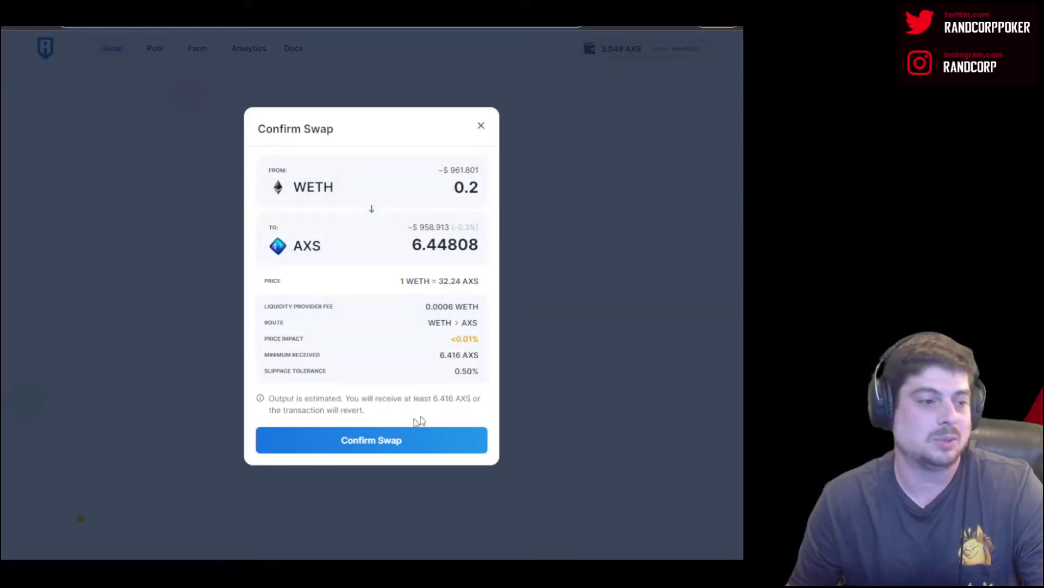
pyautogui.click(408, 442)
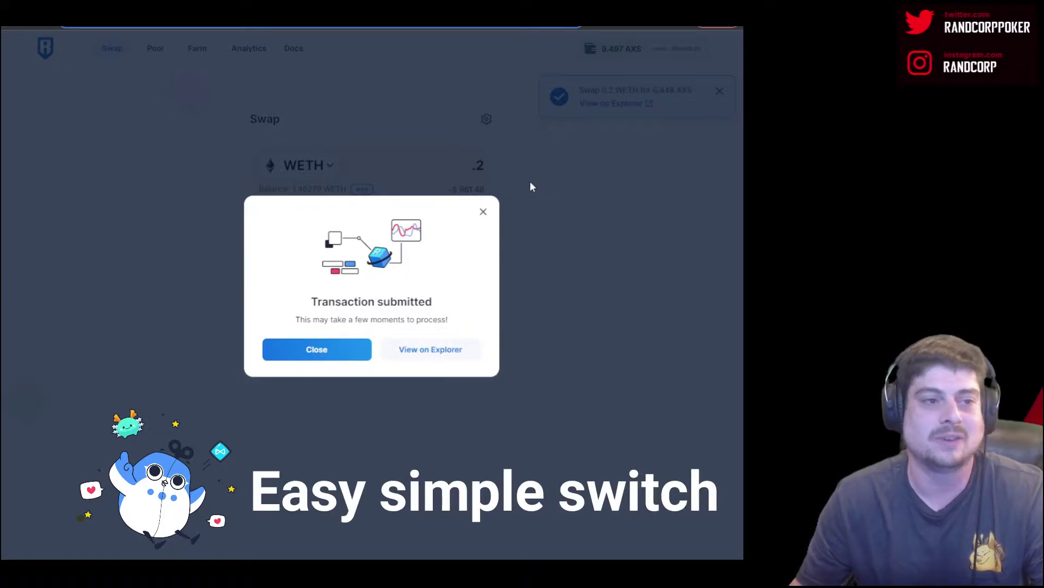
pyautogui.click(483, 211)
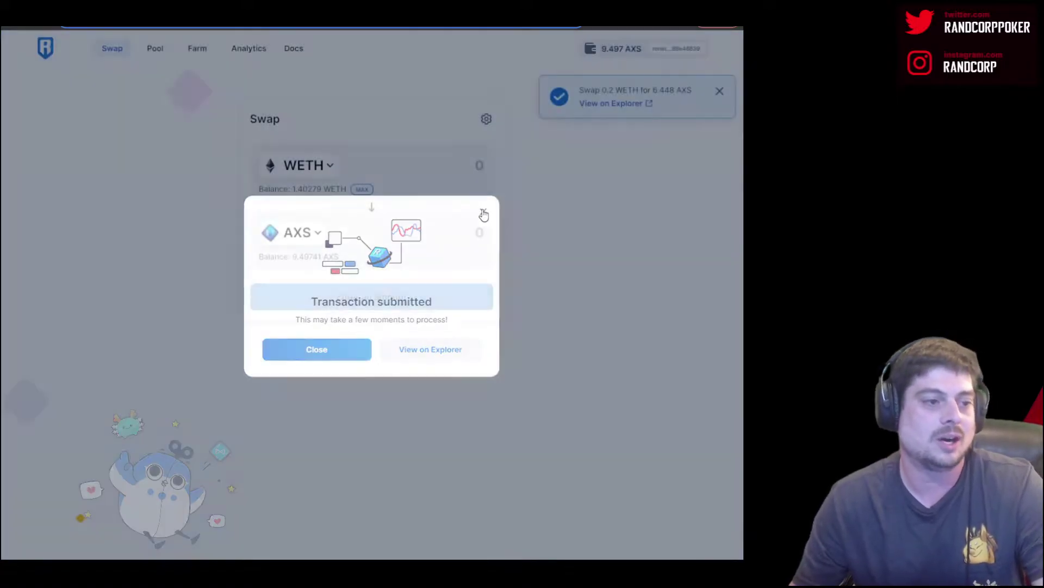
pyautogui.click(720, 94)
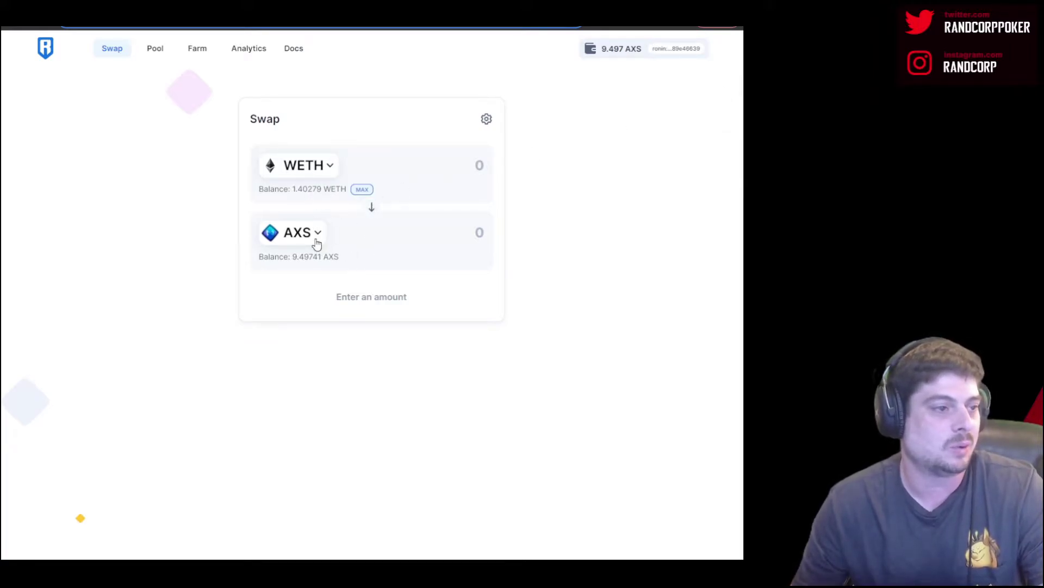
# Examine the AXS/WETH farm's wallet balance, staked amount and claimable rewards, and leave the Farm page.
pyautogui.click(209, 51)
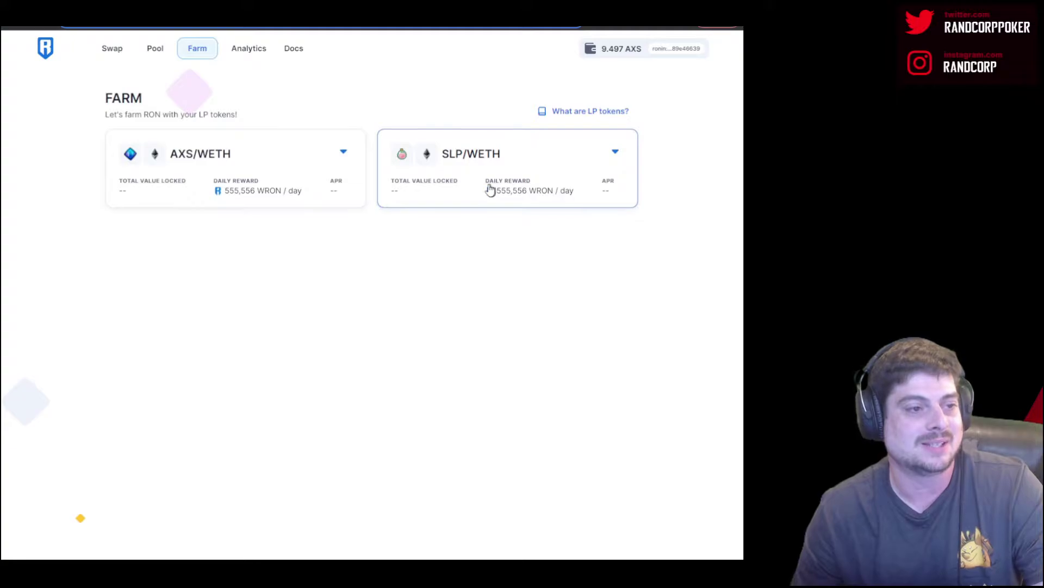
pyautogui.click(346, 156)
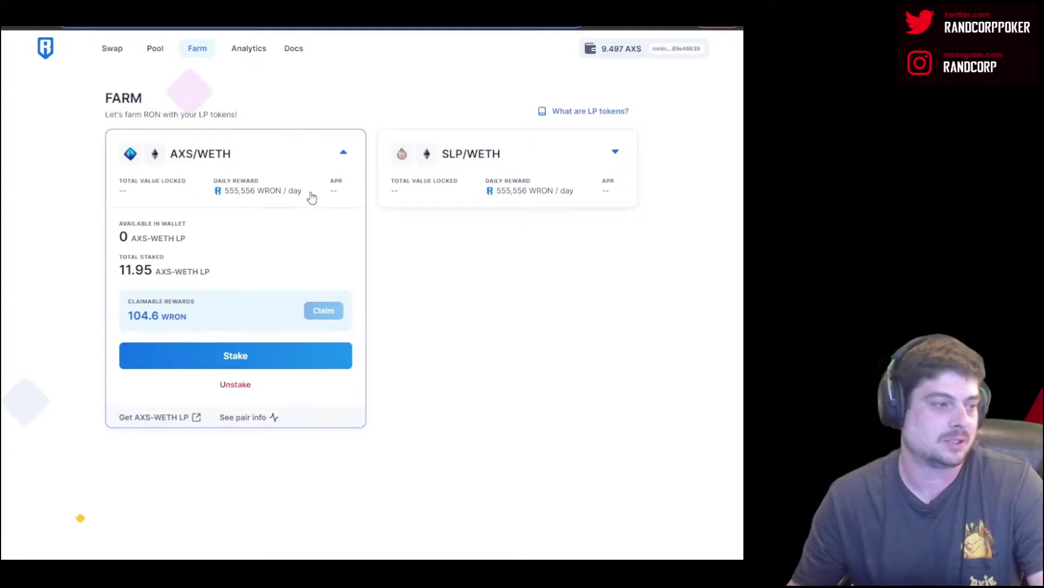
pyautogui.hotkey('alt', 'Left')
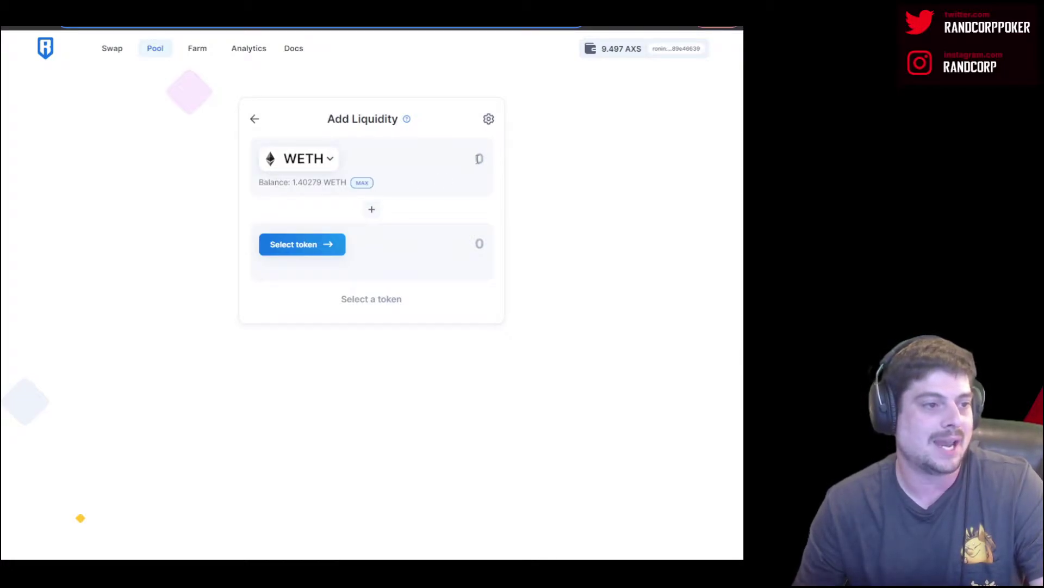
# Set up a liquidity deposit pairing 0.2 WETH with AXS.
pyautogui.click(308, 246)
pyautogui.click(308, 270)
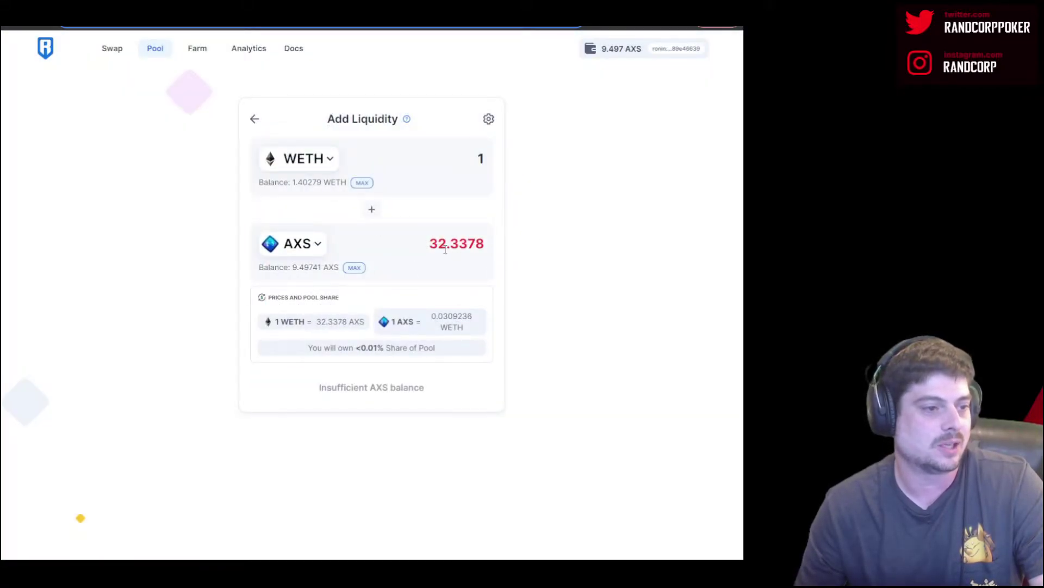
pyautogui.click(482, 158)
pyautogui.press('BackSpace')
pyautogui.write('.2')
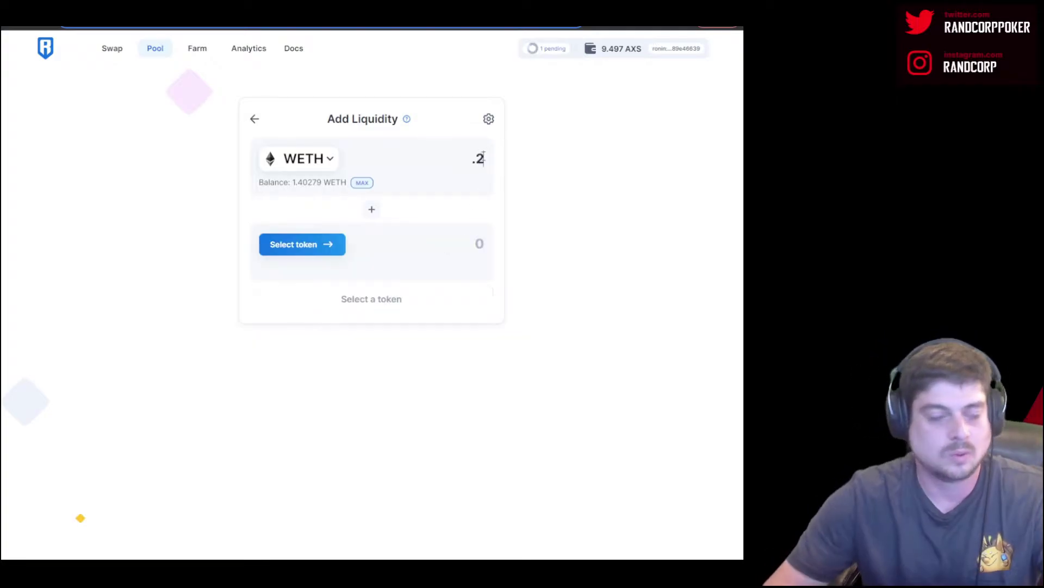
pyautogui.click(301, 243)
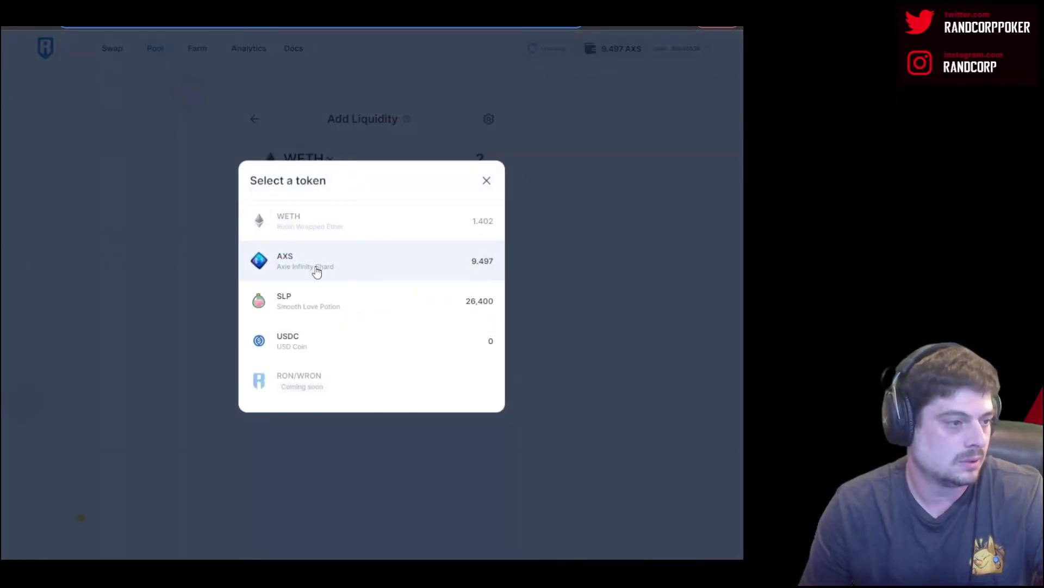
pyautogui.click(316, 270)
# Supply the WETH and AXS to the liquidity pool, confirm the deposit, and dismiss the resulting notices.
pyautogui.click(379, 388)
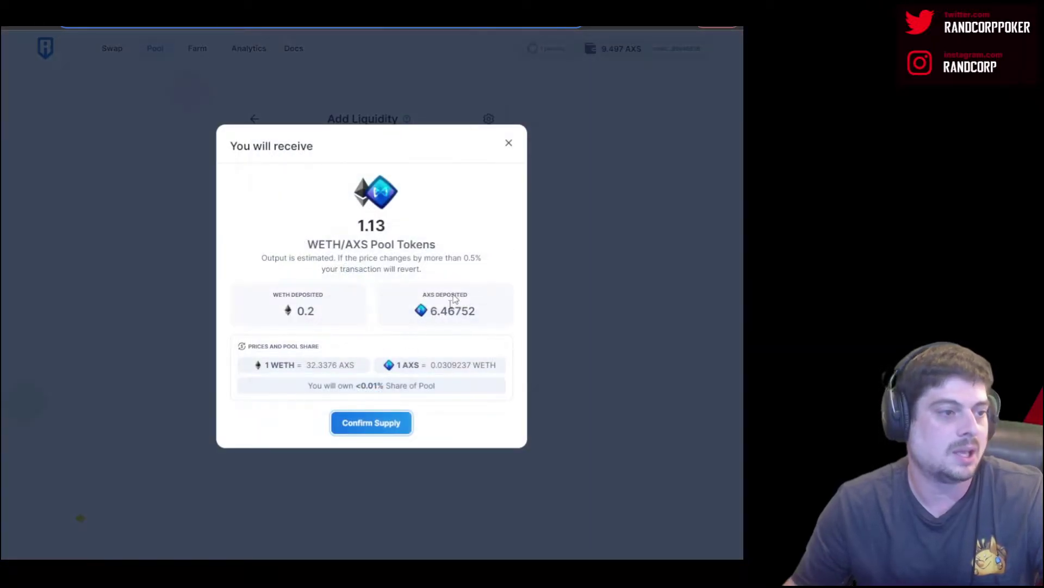
pyautogui.click(389, 424)
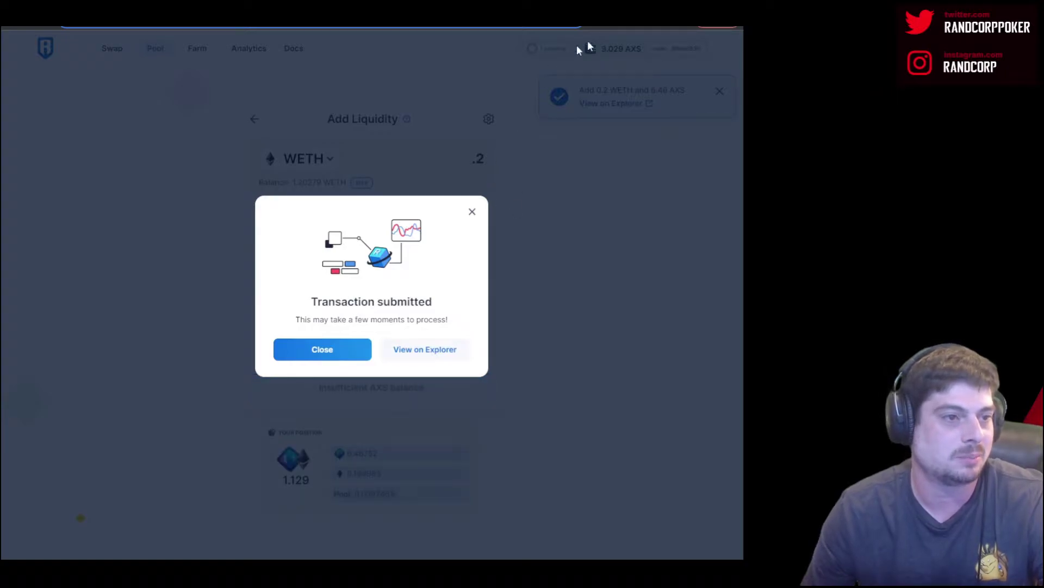
pyautogui.click(472, 213)
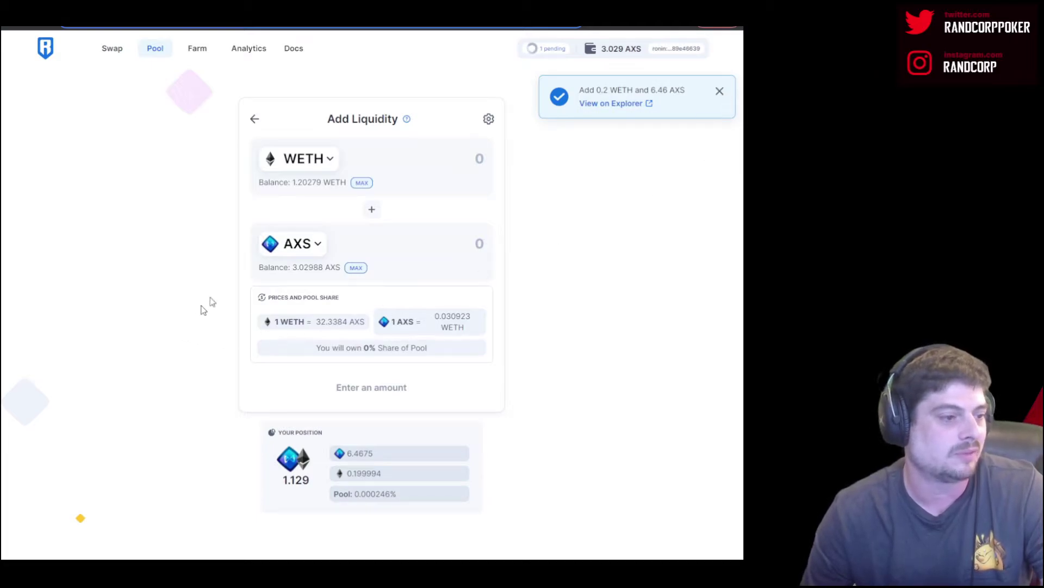
pyautogui.click(719, 91)
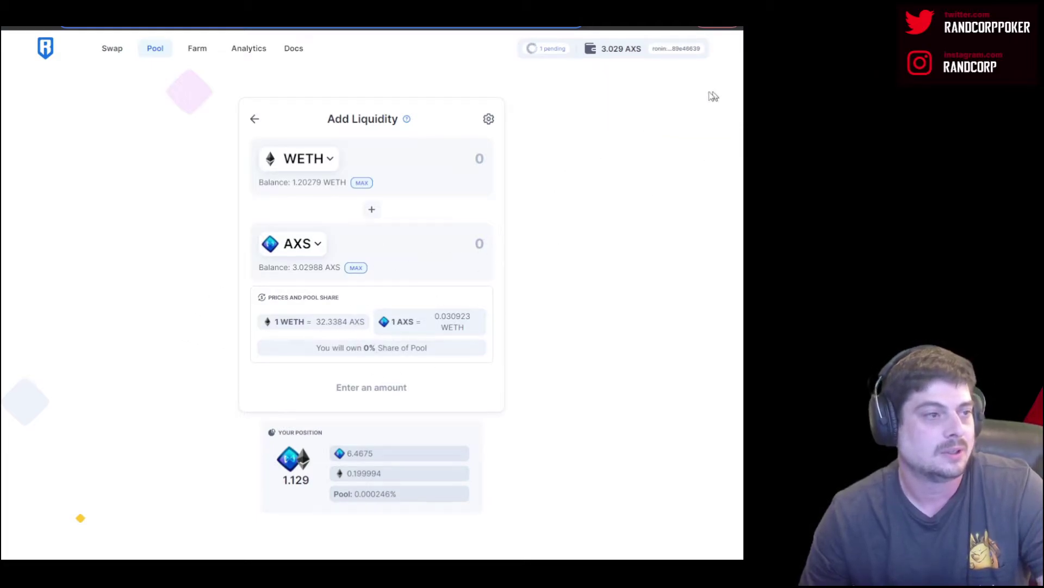
# Stake the maximum available amount of AXS-WETH LP tokens in the AXS/WETH farm and close the submission notice.
pyautogui.click(195, 50)
pyautogui.click(344, 155)
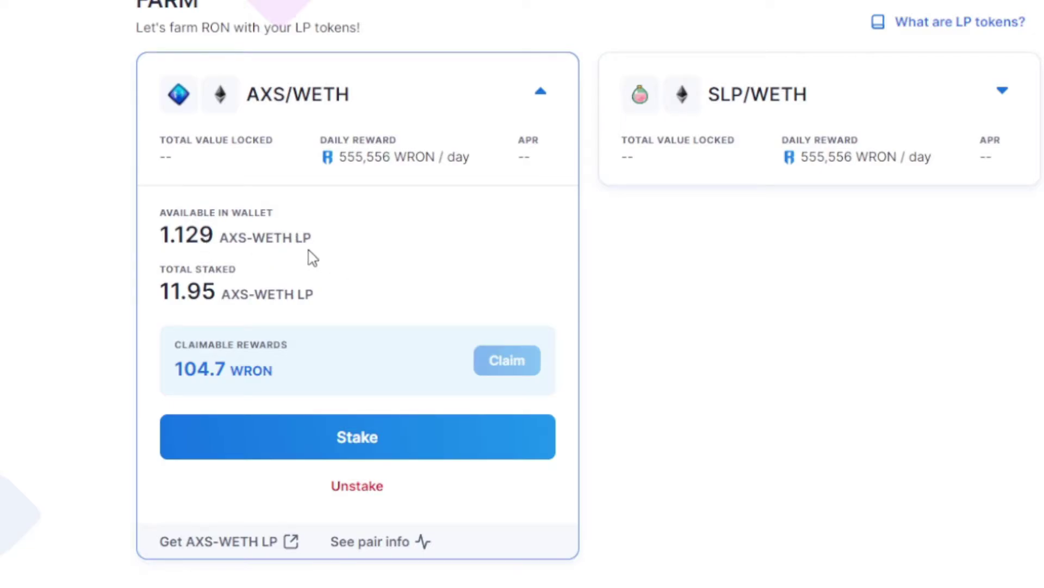
pyautogui.click(396, 451)
pyautogui.click(618, 353)
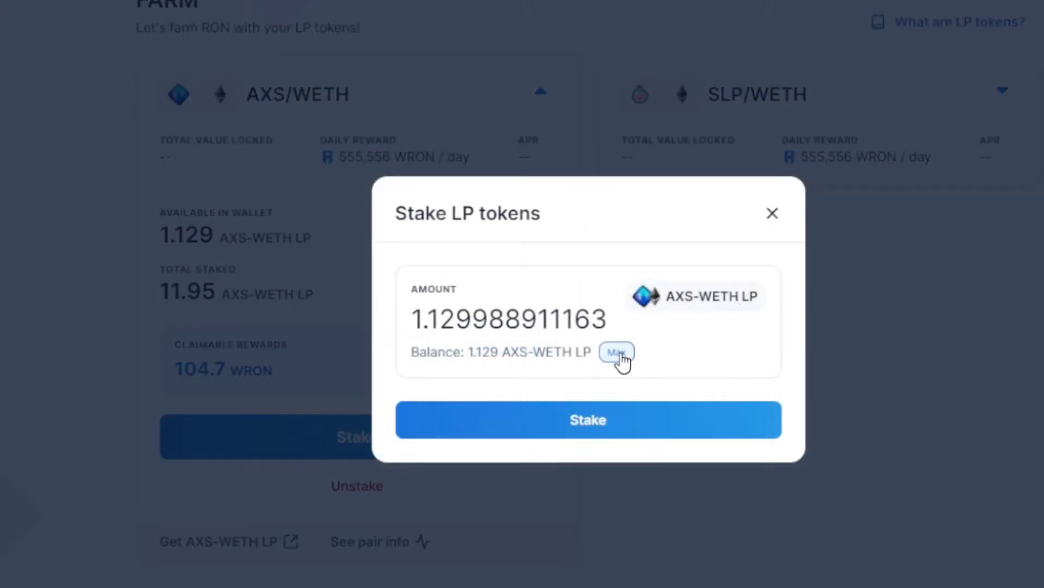
pyautogui.click(619, 422)
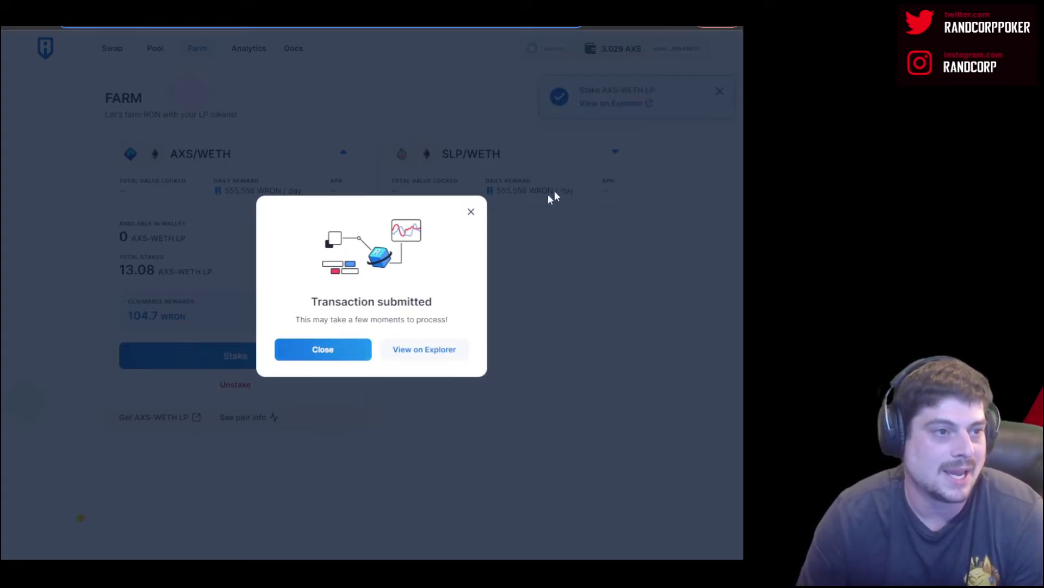
pyautogui.click(471, 213)
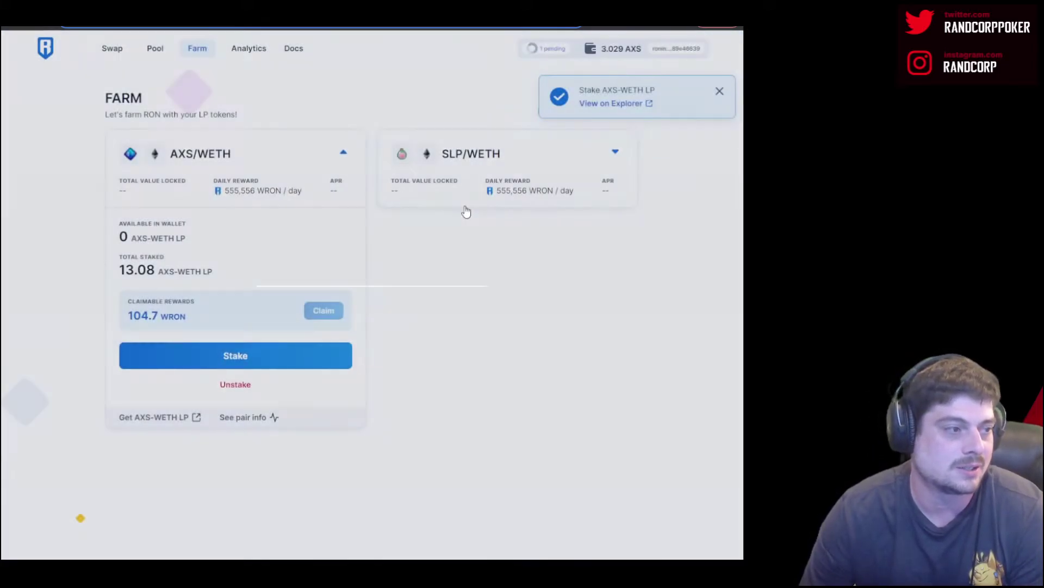
# Examine the AXS/WETH farm's total staked amount and claimable rewards, and compare them with the Pool page.
pyautogui.moveTo(116, 274); pyautogui.dragTo(248, 277)
pyautogui.click(126, 319)
pyautogui.moveTo(126, 318); pyautogui.dragTo(225, 321)
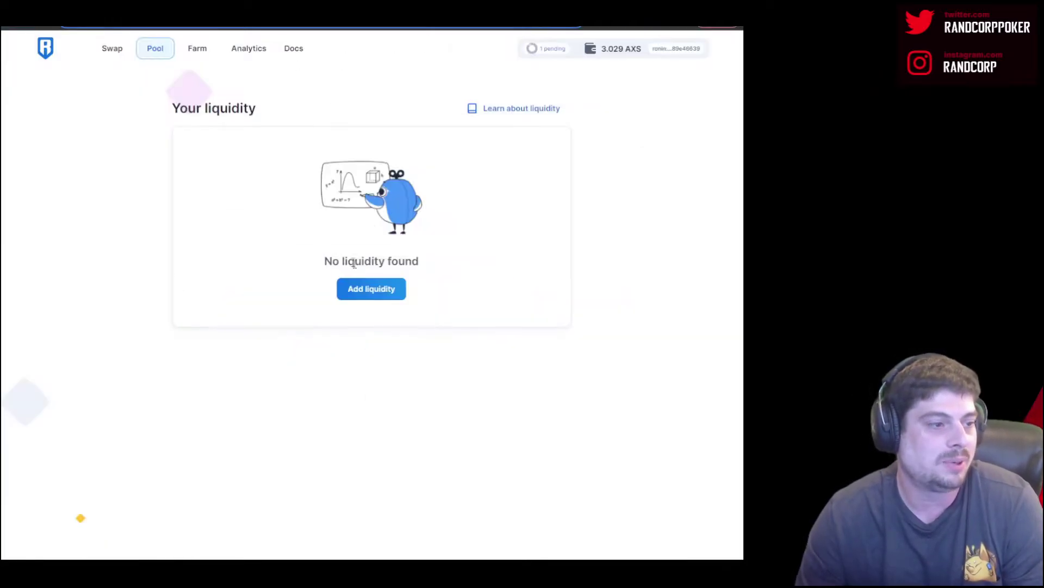
pyautogui.click(370, 286)
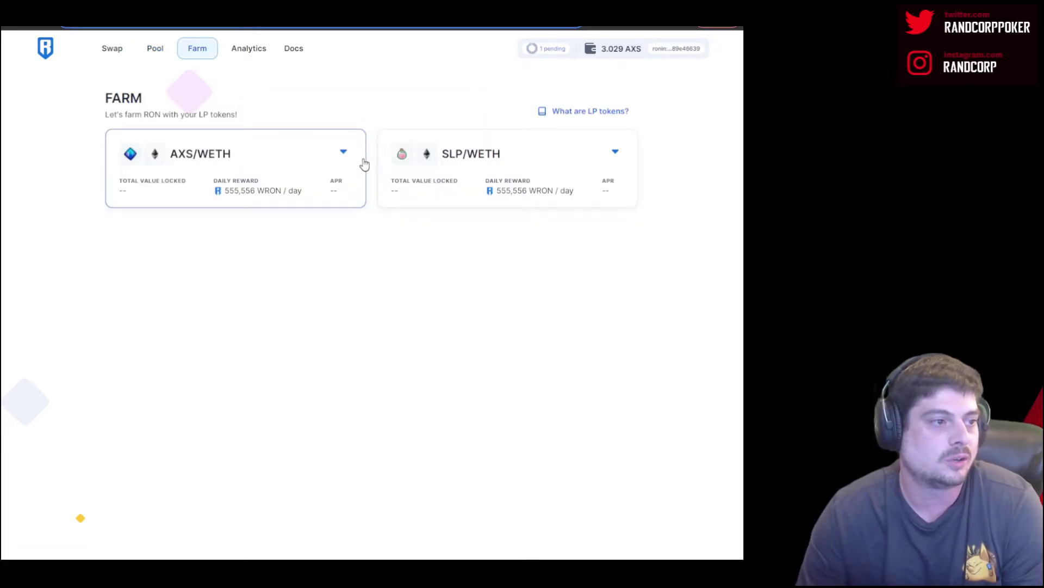
pyautogui.click(351, 157)
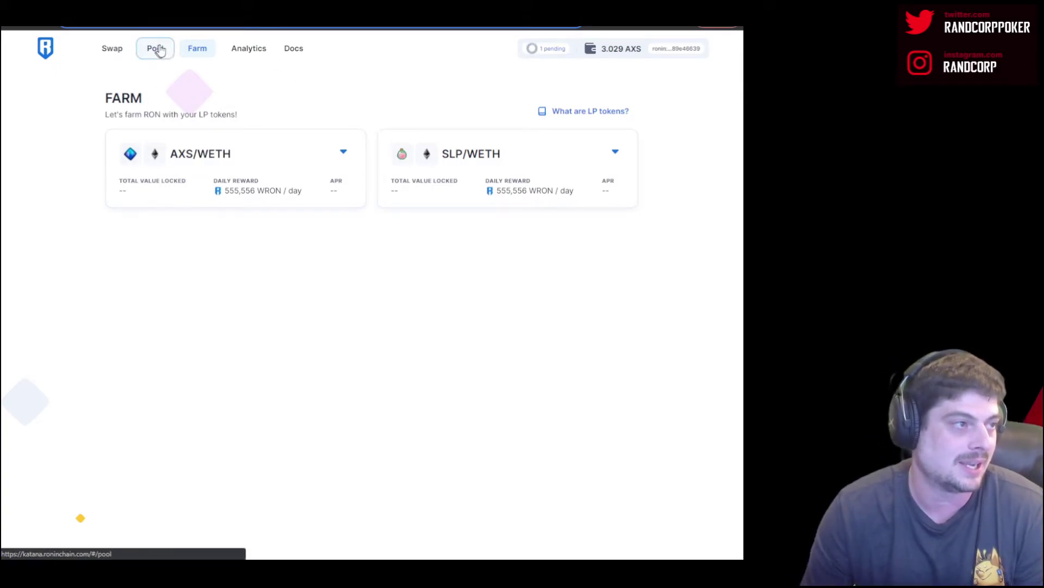
# Preview how much AXS is needed to pair with 0.2 WETH in a new liquidity deposit.
pyautogui.click(156, 48)
pyautogui.click(393, 288)
pyautogui.click(307, 272)
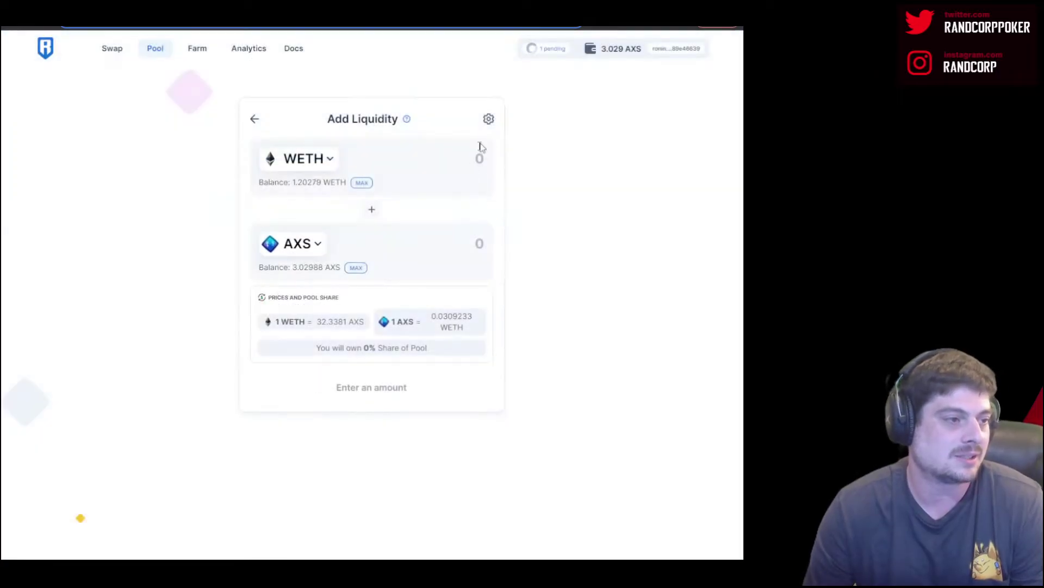
pyautogui.click(479, 158)
pyautogui.write('.2')
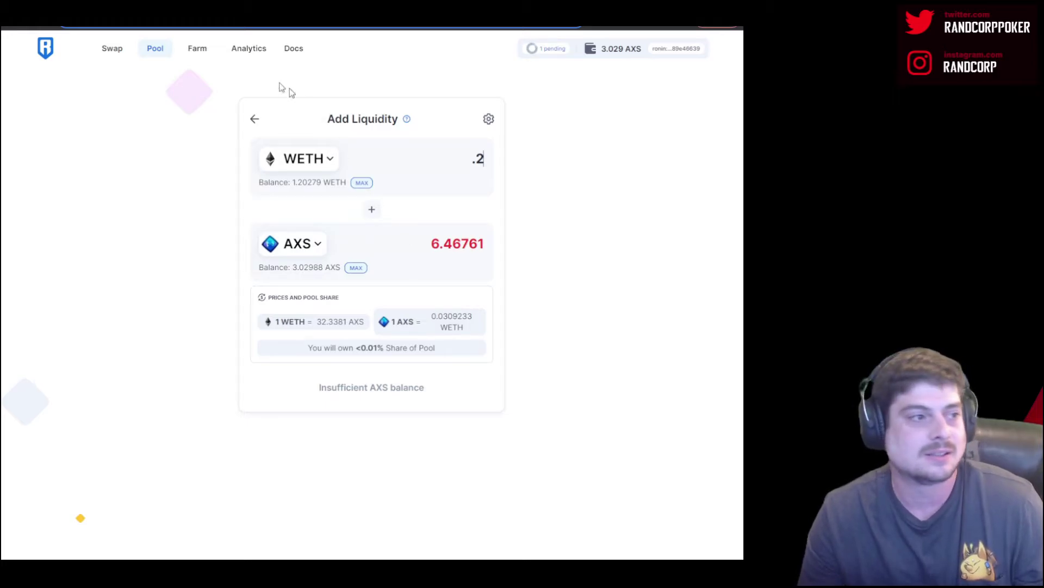
# Preview a swap of 0.2 WETH into AXS without submitting it.
pyautogui.click(108, 50)
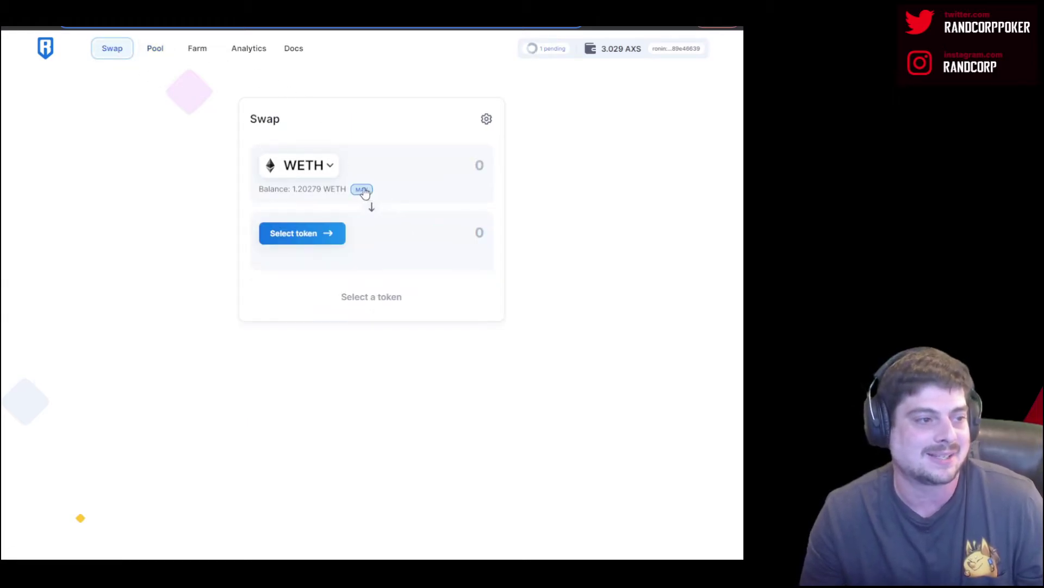
pyautogui.click(481, 161)
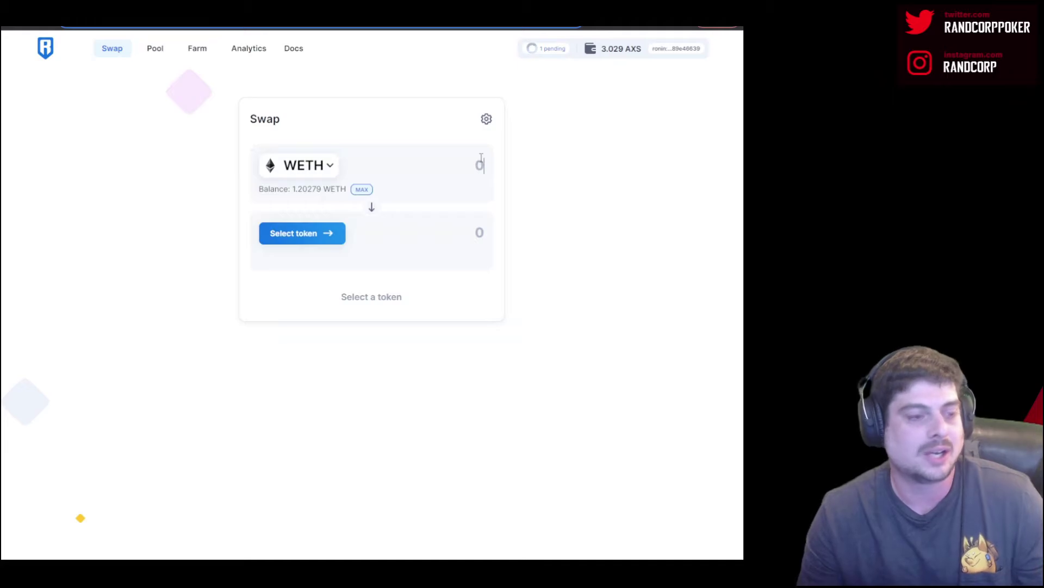
pyautogui.write('.2')
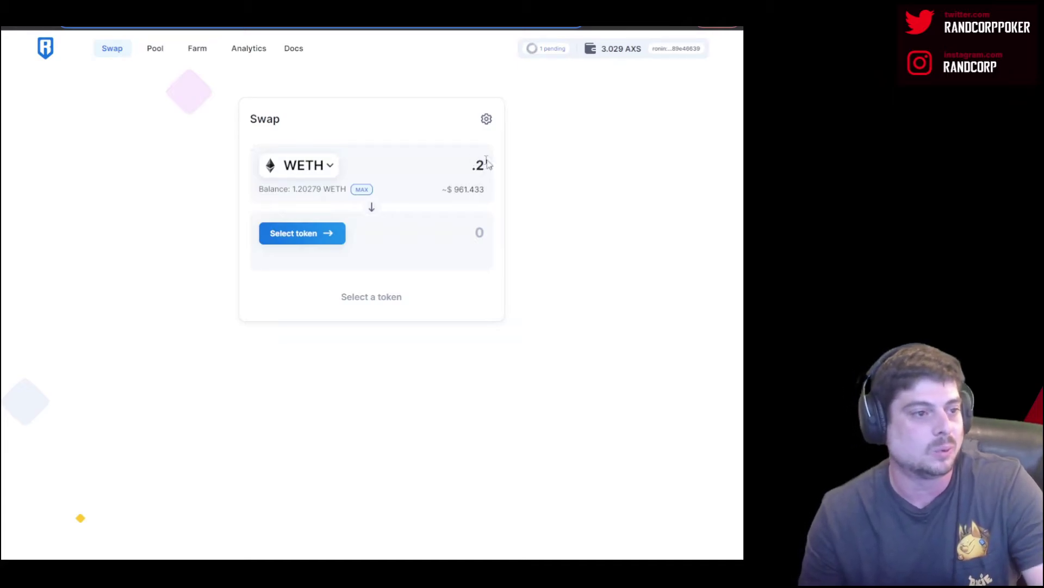
pyautogui.click(327, 233)
pyautogui.click(314, 269)
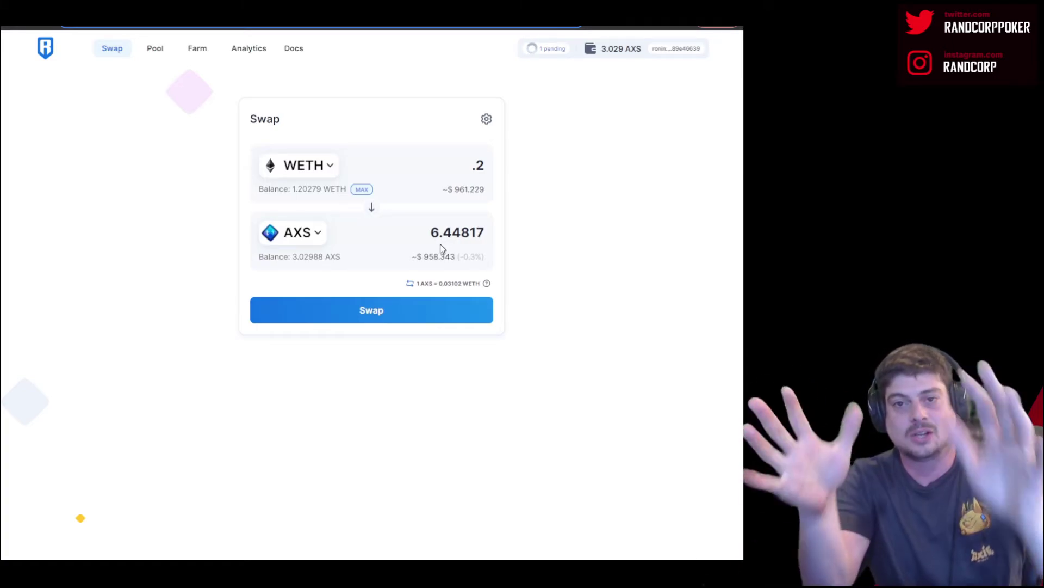
# View the SLP/WETH farm's details, and set up a token swap from WETH to SLP.
pyautogui.click(192, 53)
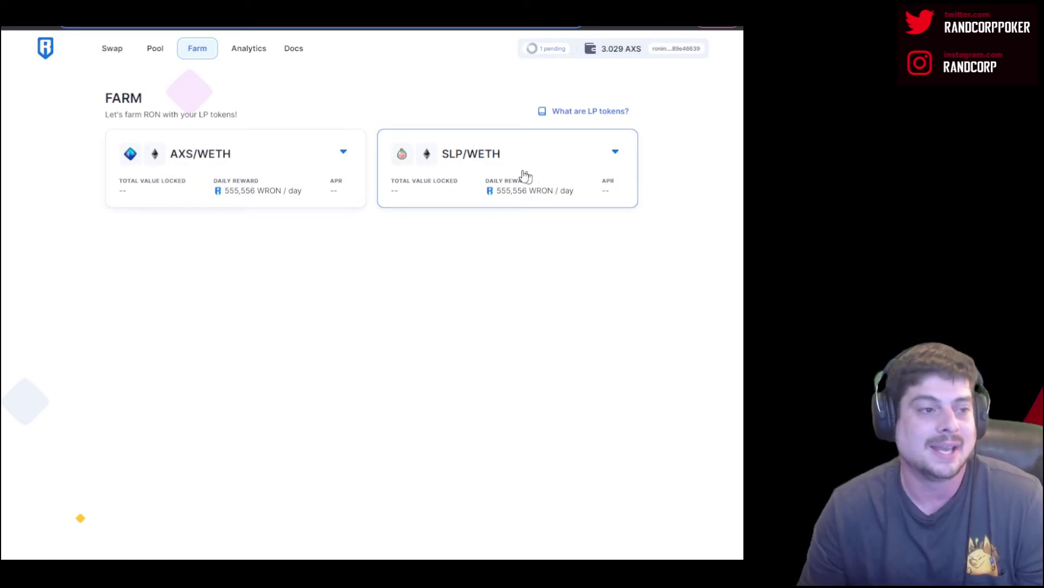
pyautogui.click(579, 158)
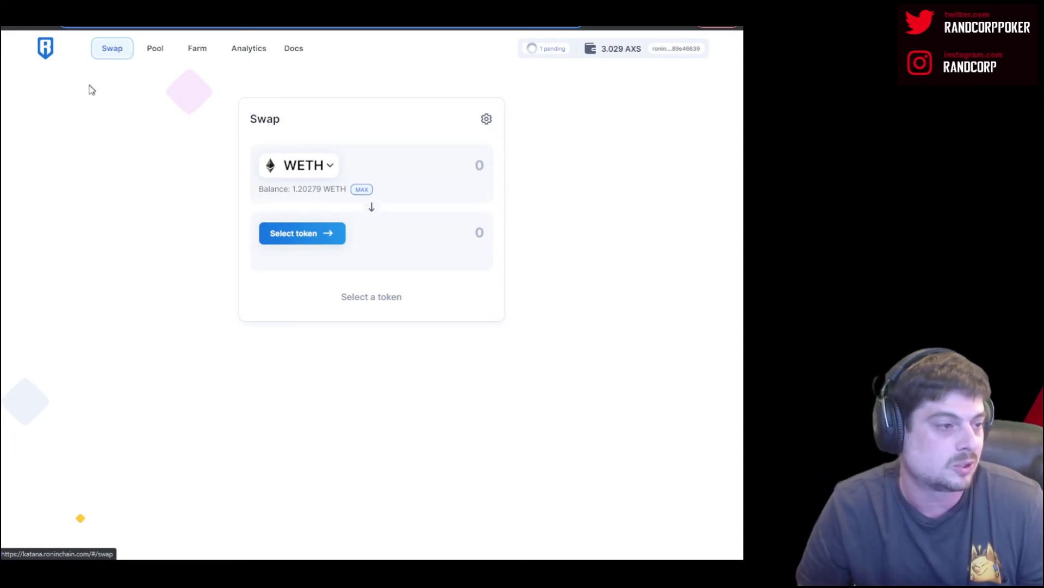
pyautogui.click(334, 235)
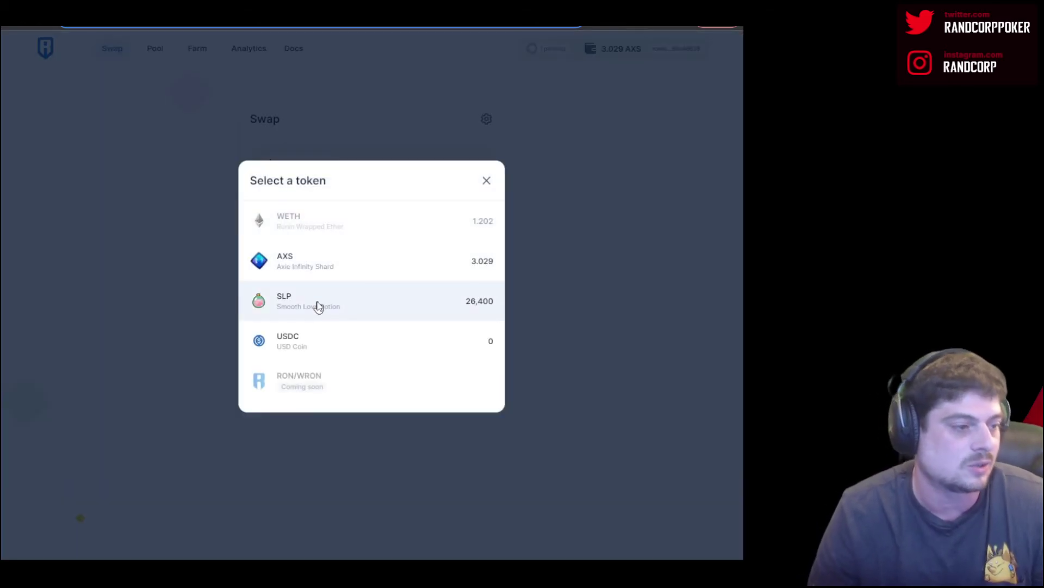
pyautogui.click(319, 304)
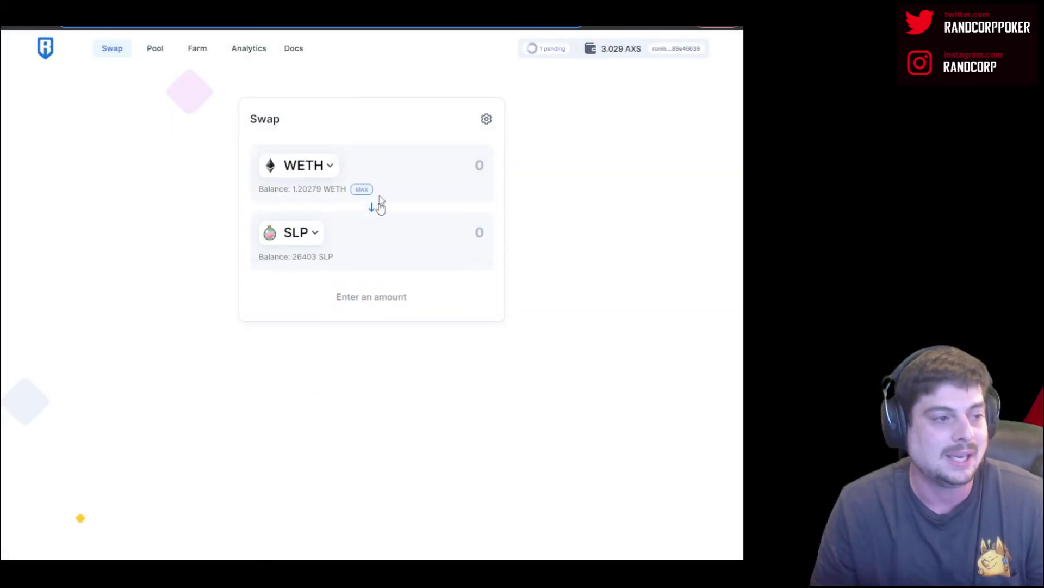